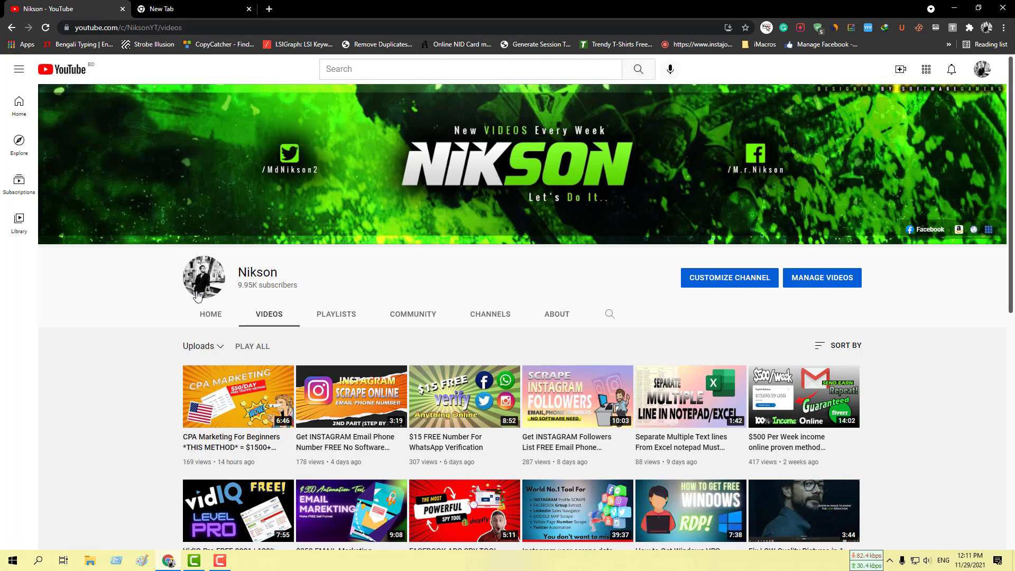
scroll(142, 289, down, 3)
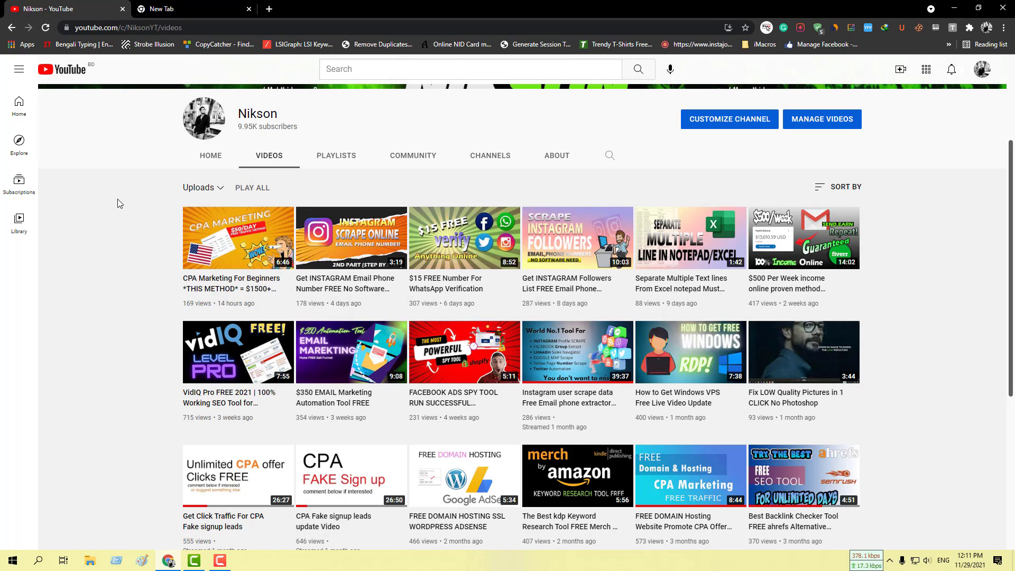
scroll(124, 205, up, 1)
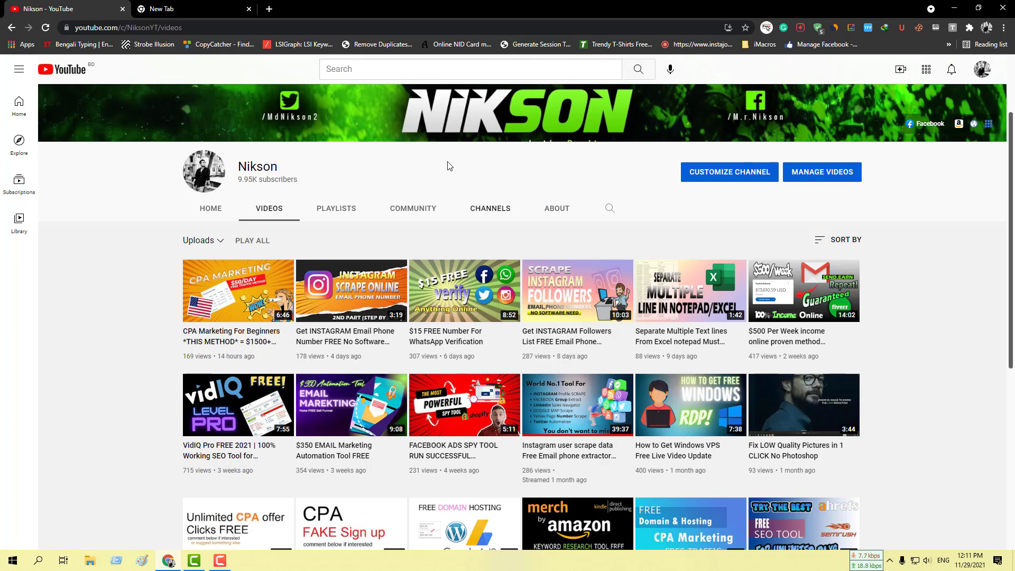
scroll(443, 171, up, 2)
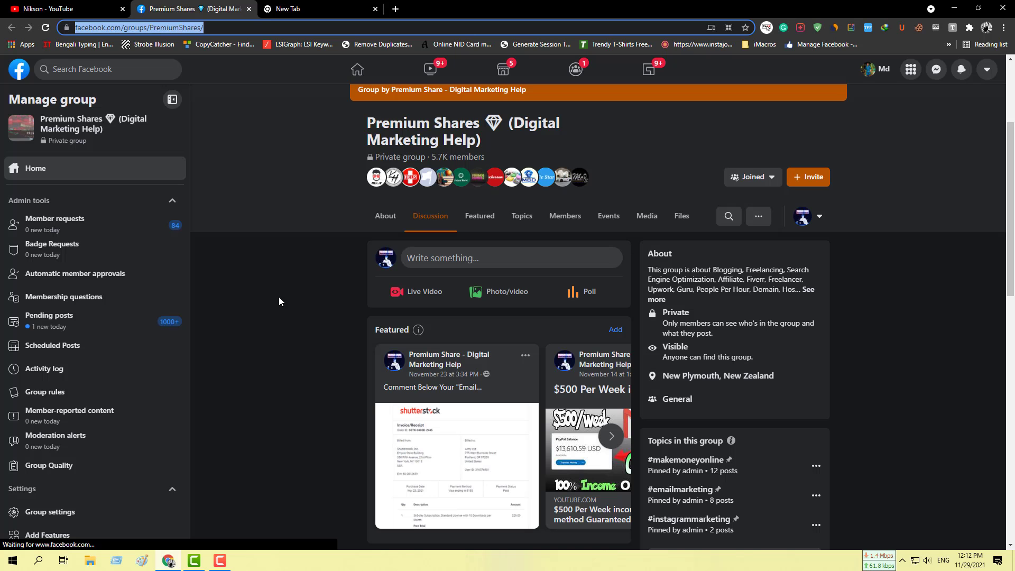
scroll(693, 301, down, 5)
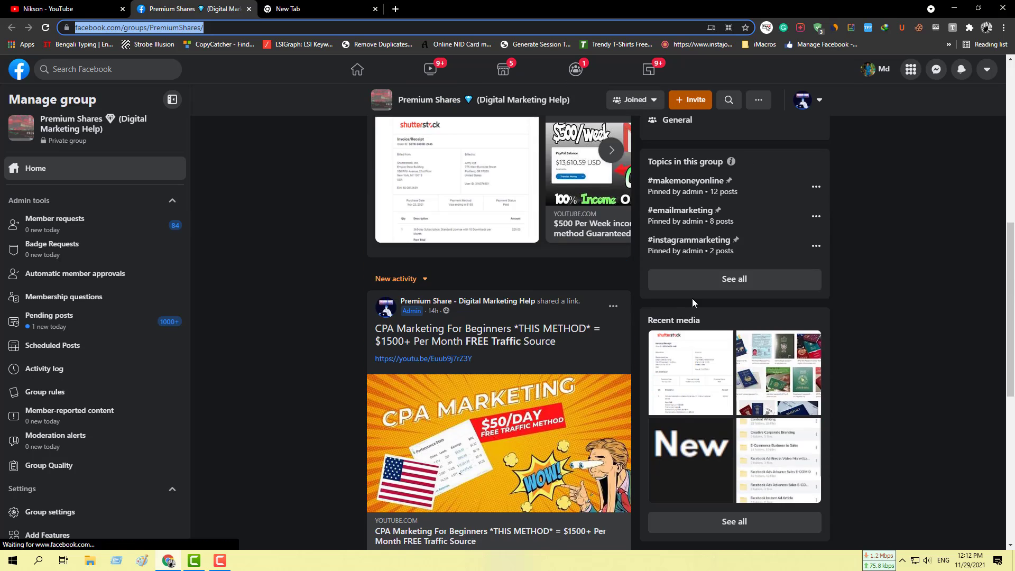
scroll(693, 300, down, 5)
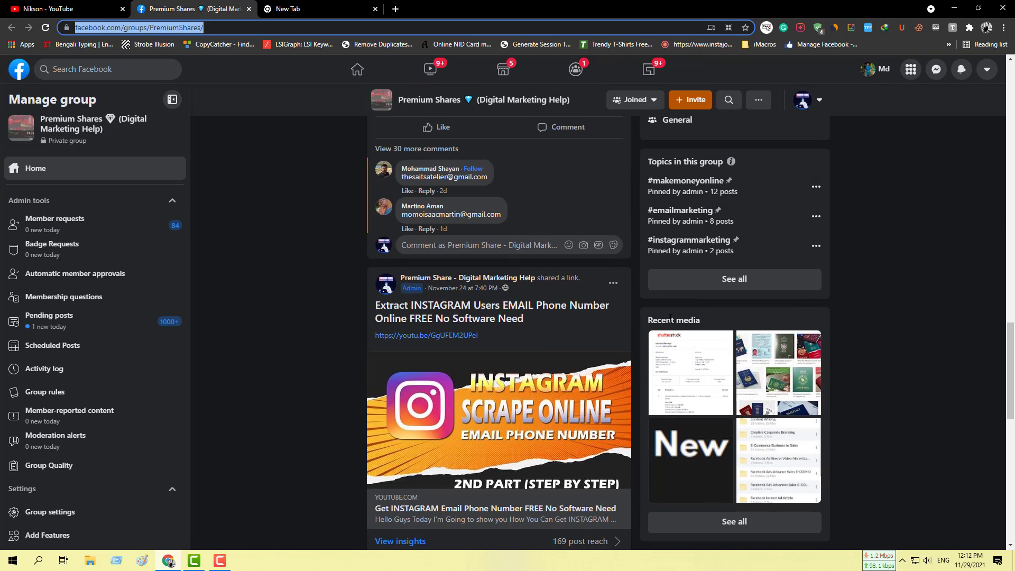
scroll(670, 319, up, 5)
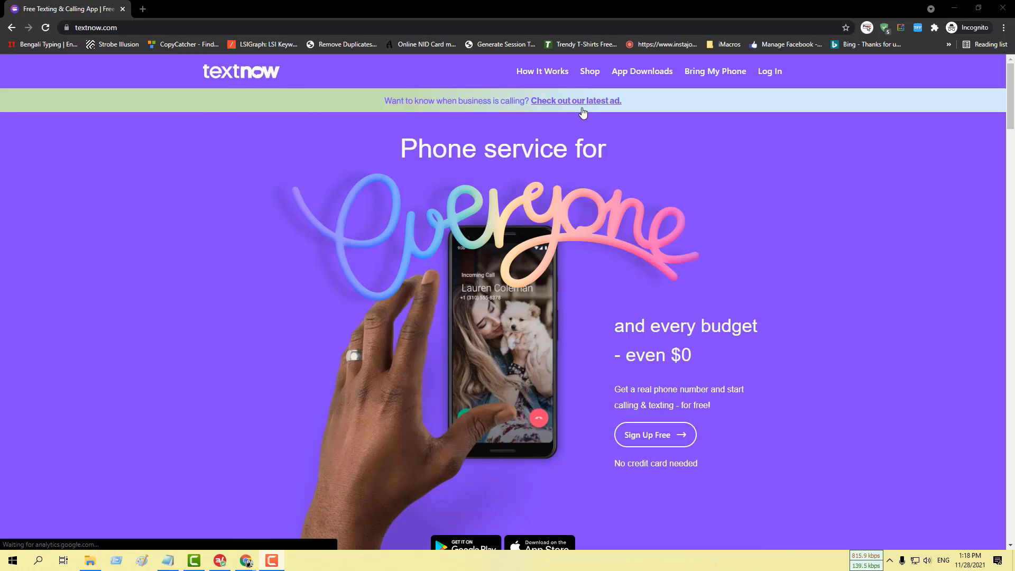
- Open the free sign-up page on textnow.com and try to create an account with Google and with Facebook
scroll(587, 261, down, 2)
scroll(615, 319, down, 2)
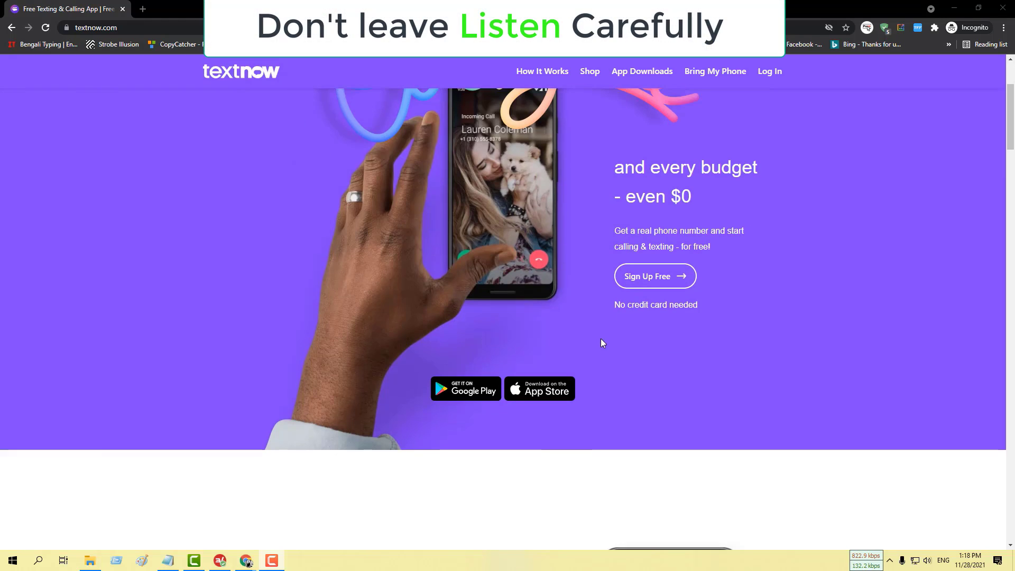
click(653, 275)
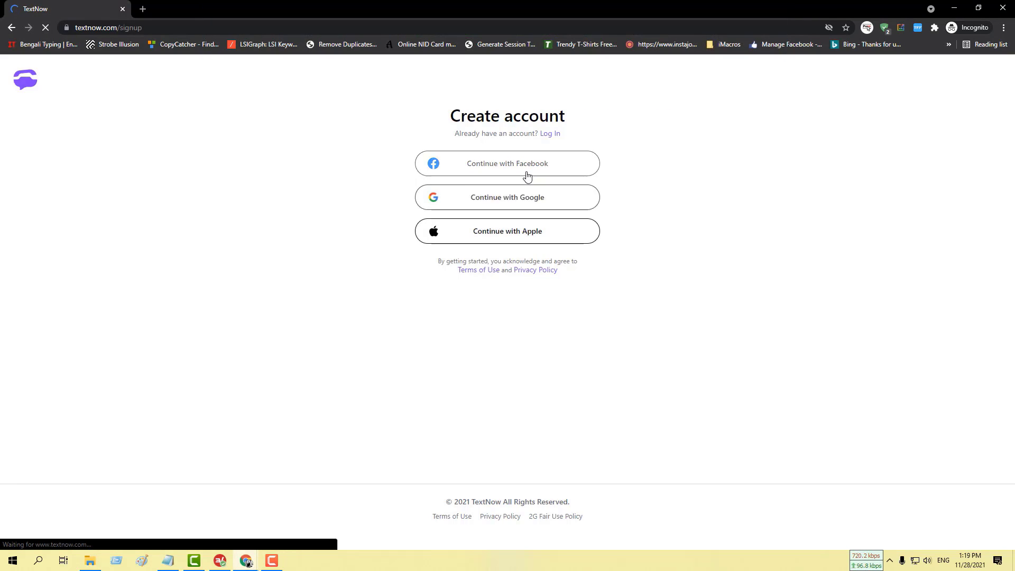
click(520, 201)
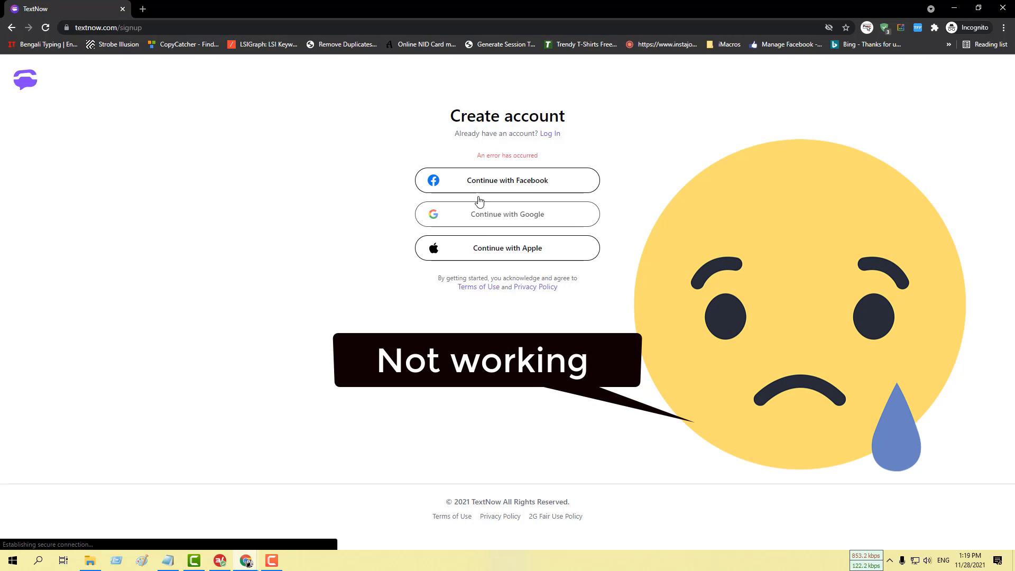
click(496, 186)
drag(500, 155, 576, 158)
click(653, 187)
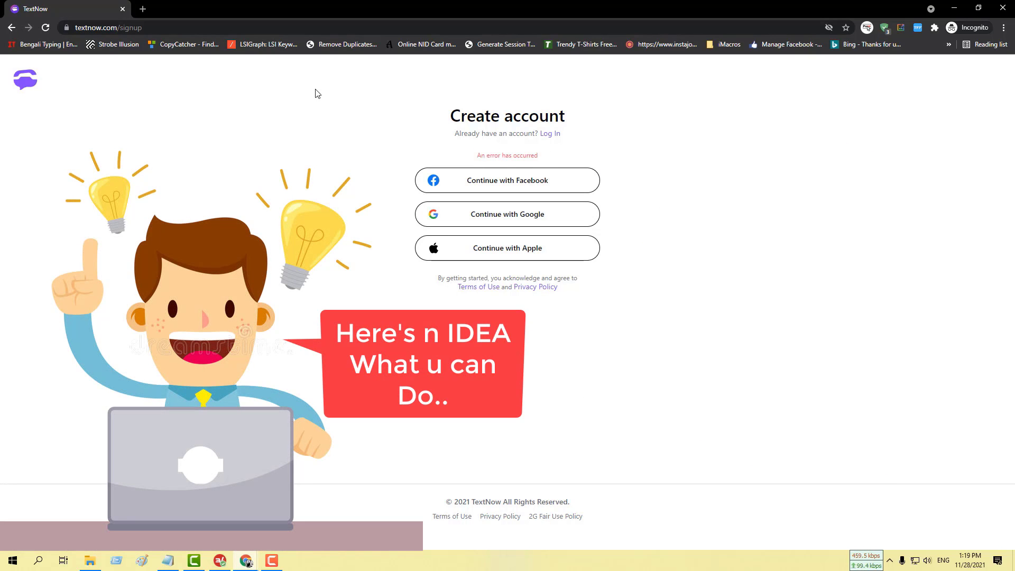
- Open the EmailOnDeck temporary email site in a new browser tab
click(142, 9)
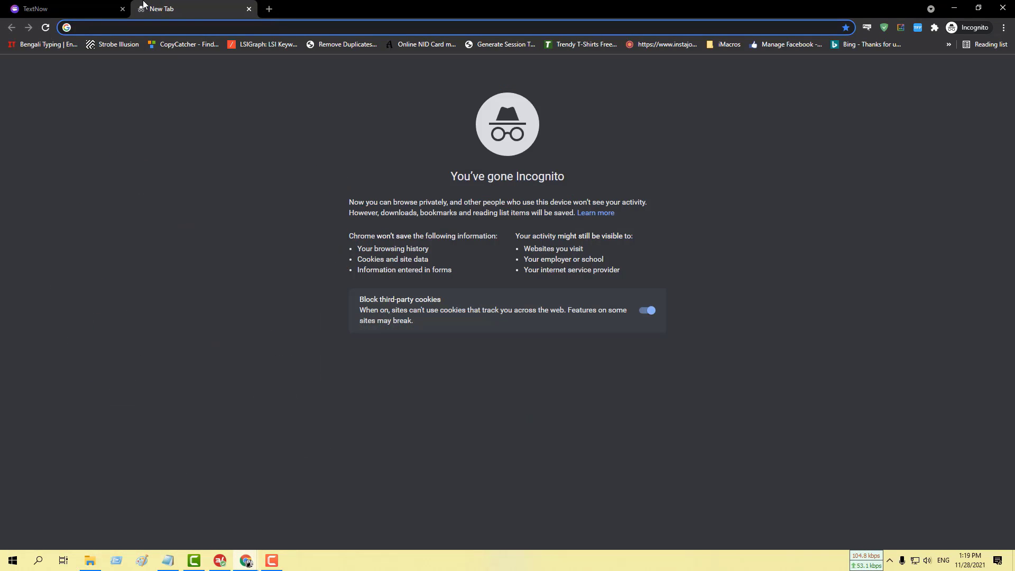
text(email)
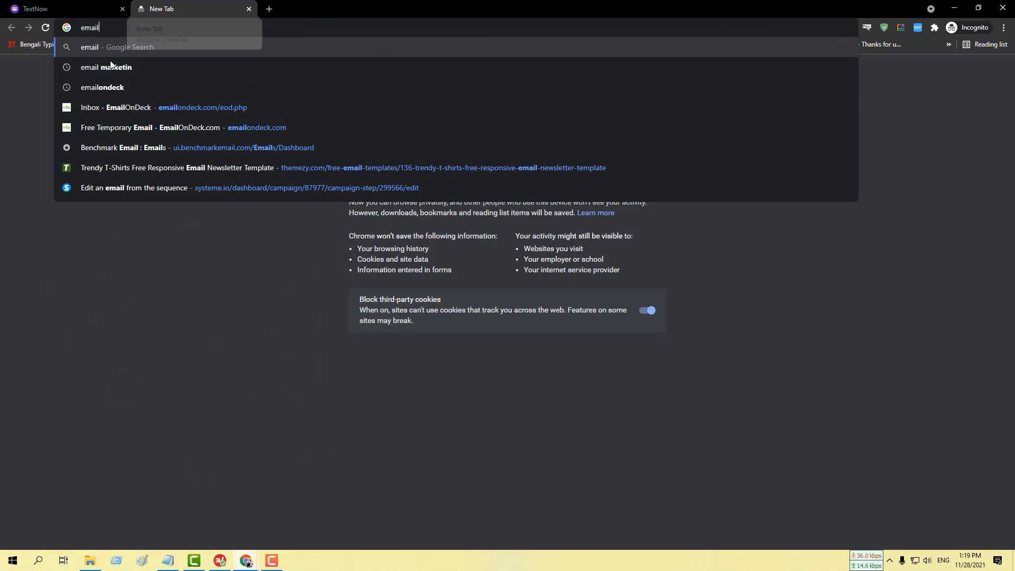
click(123, 108)
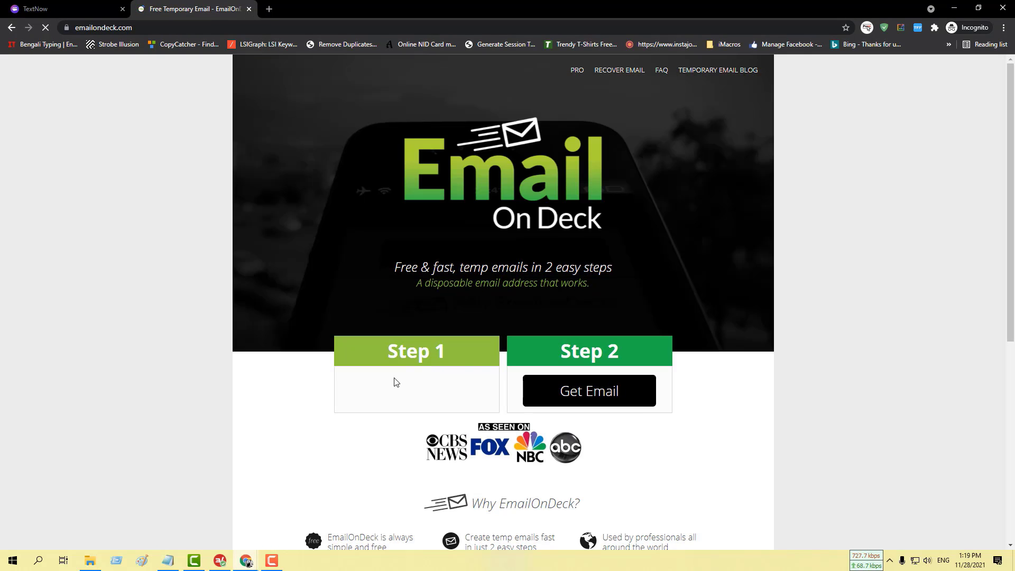
- Complete the step 1 human check on EmailOnDeck and generate a temporary email address
click(347, 393)
click(470, 336)
click(539, 405)
click(544, 525)
click(581, 397)
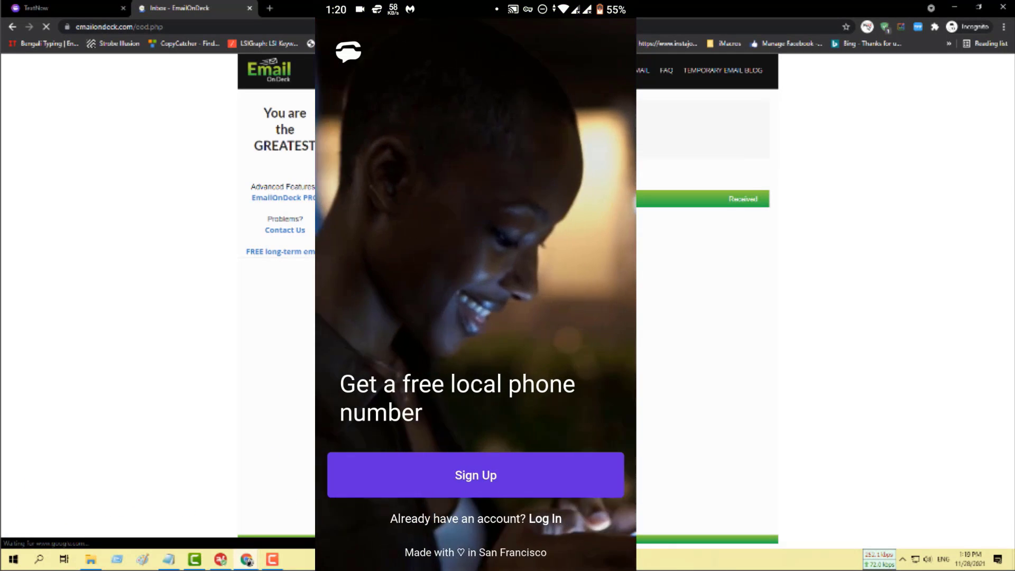
- Start the sign-up in the TextNow mobile app and verify the account's email from the welcome message in the temporary inbox
click(475, 475)
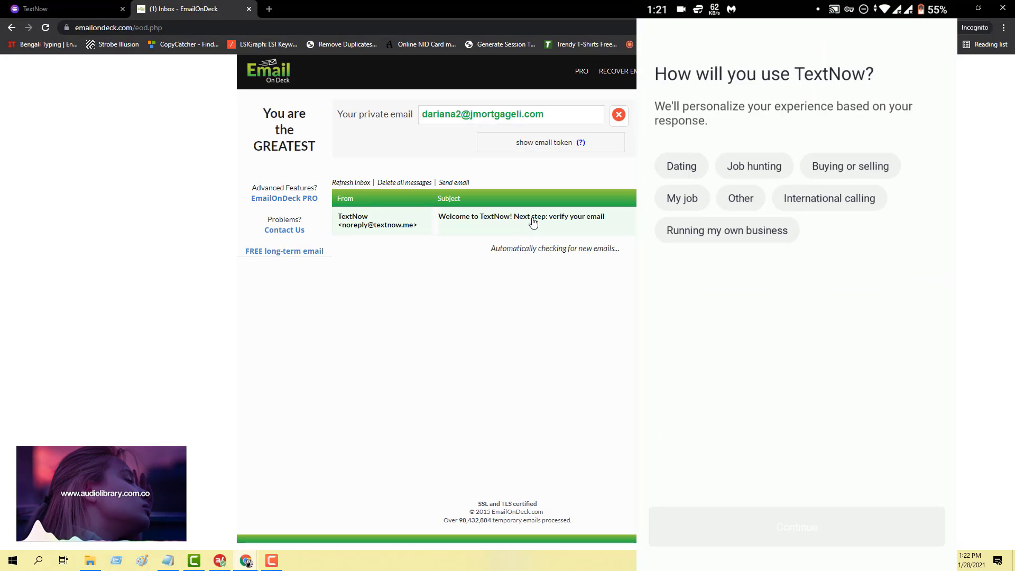
click(508, 226)
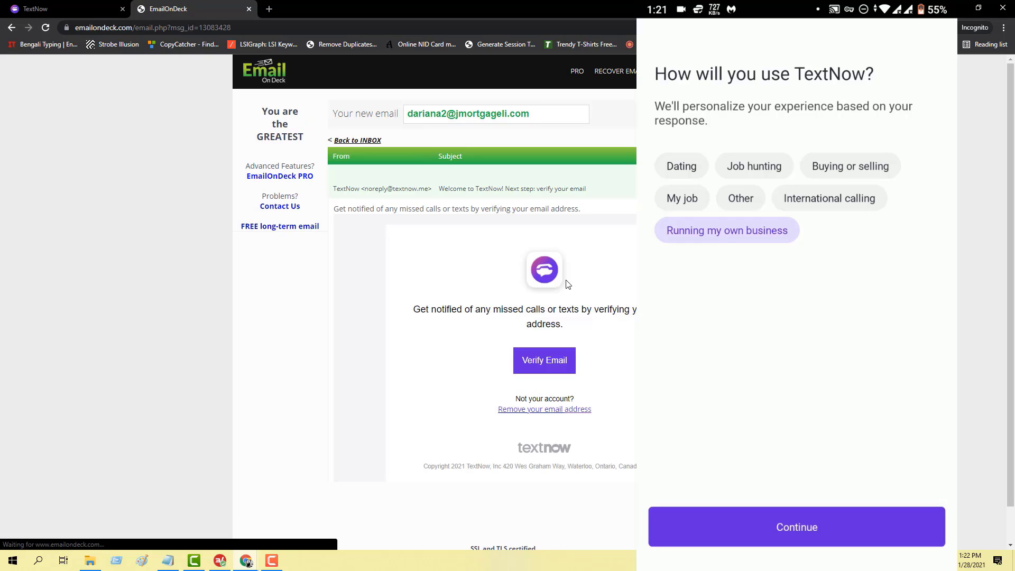
click(550, 363)
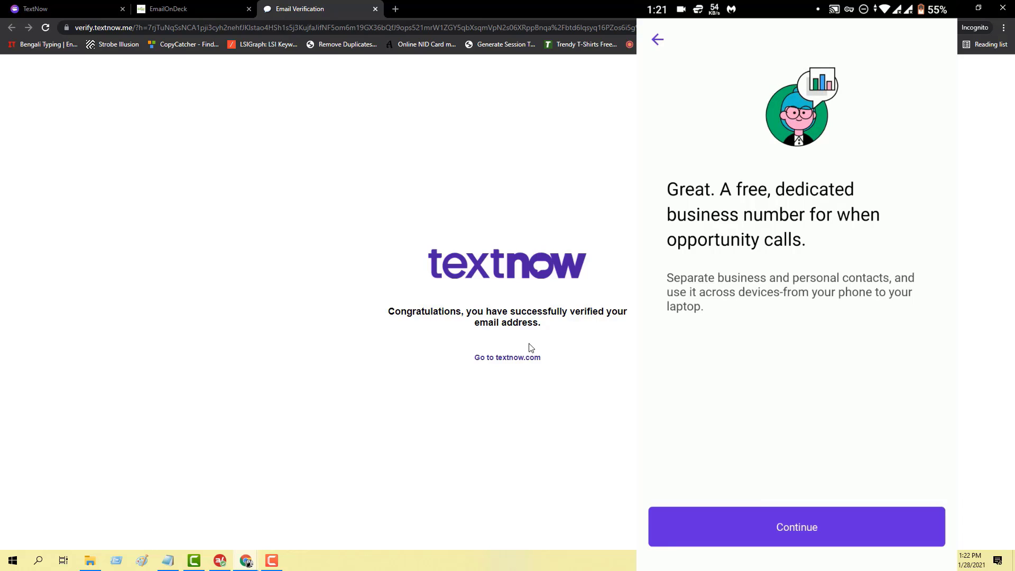
- Go to the textnow.com login page and fill in the login email with the address copied from EmailOnDeck
click(510, 362)
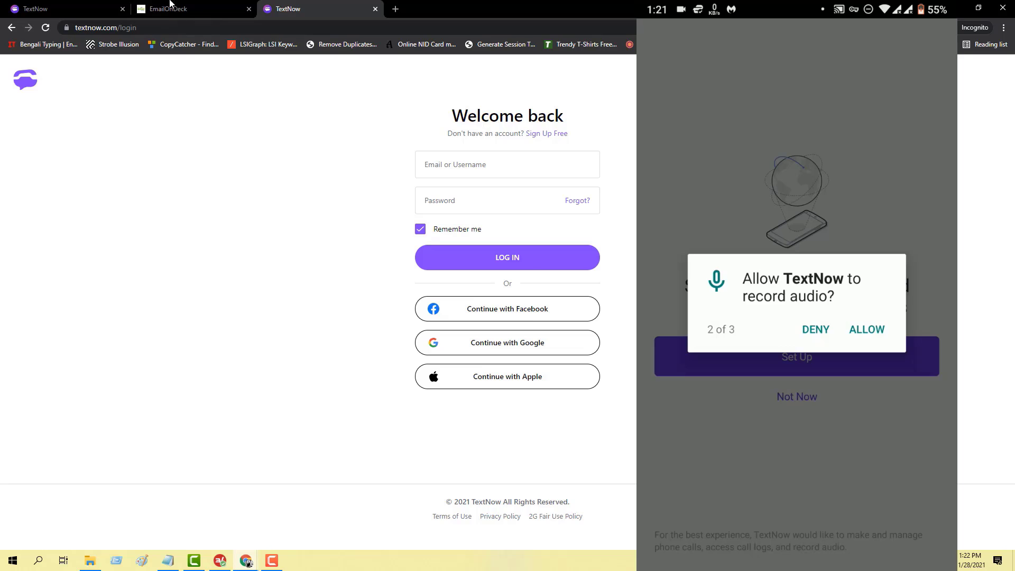
click(212, 12)
click(483, 115)
right_click(483, 115)
click(502, 126)
click(288, 9)
click(478, 160)
right_click(480, 164)
click(510, 241)
- Enter the account password, log in to TextNow and complete the human verification
click(462, 196)
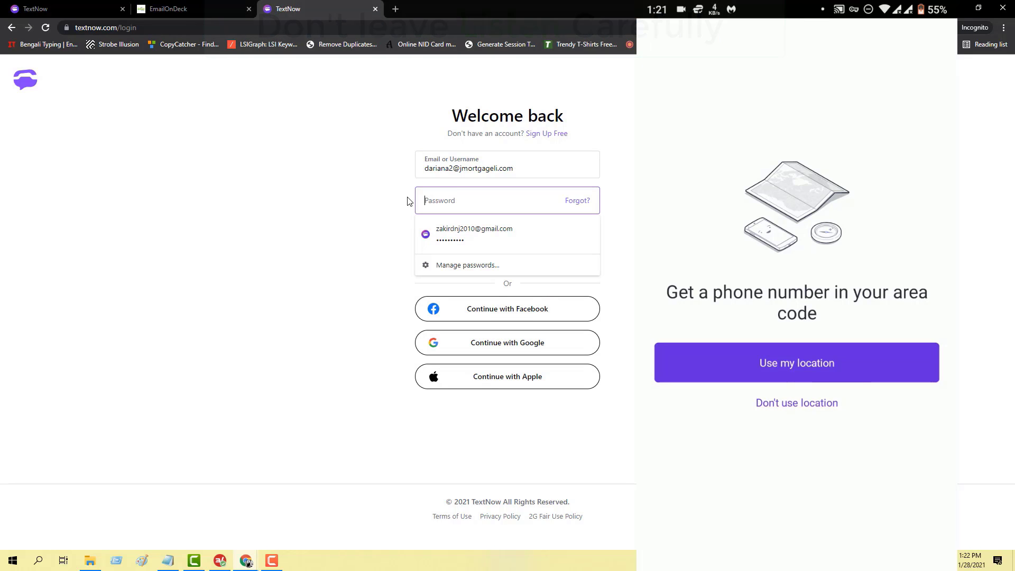
text(*****)
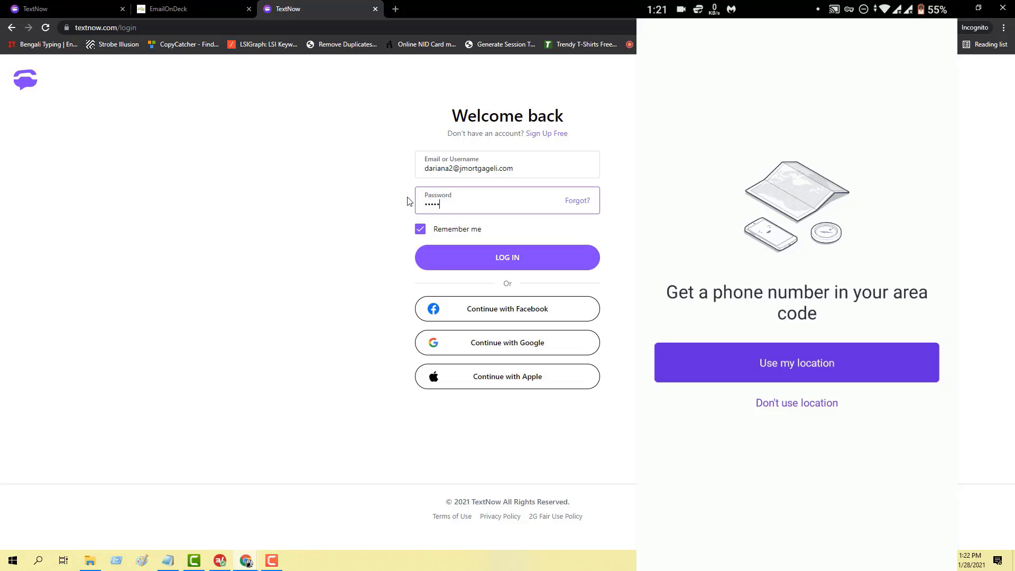
text(*)
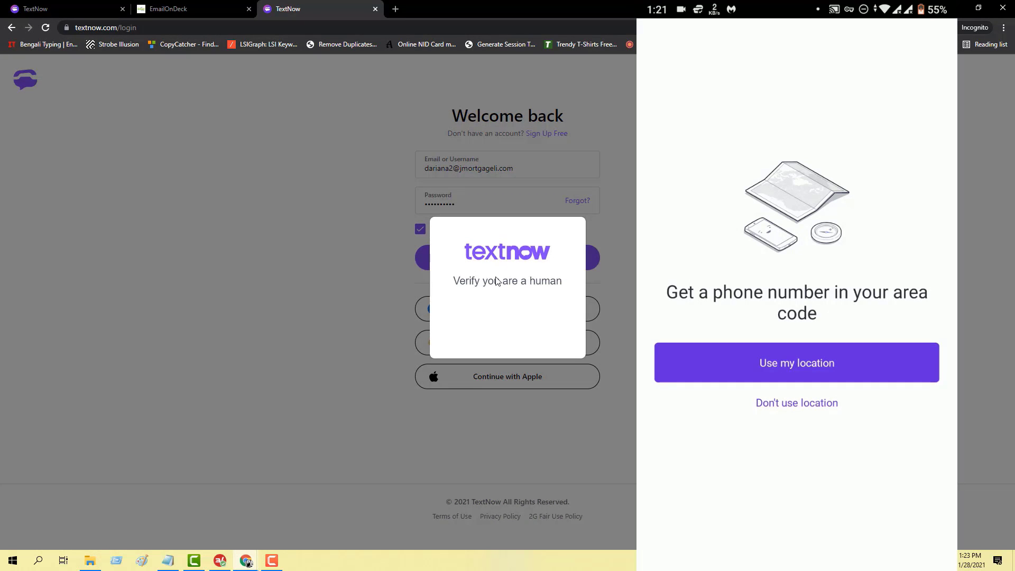
drag(475, 316, 476, 315)
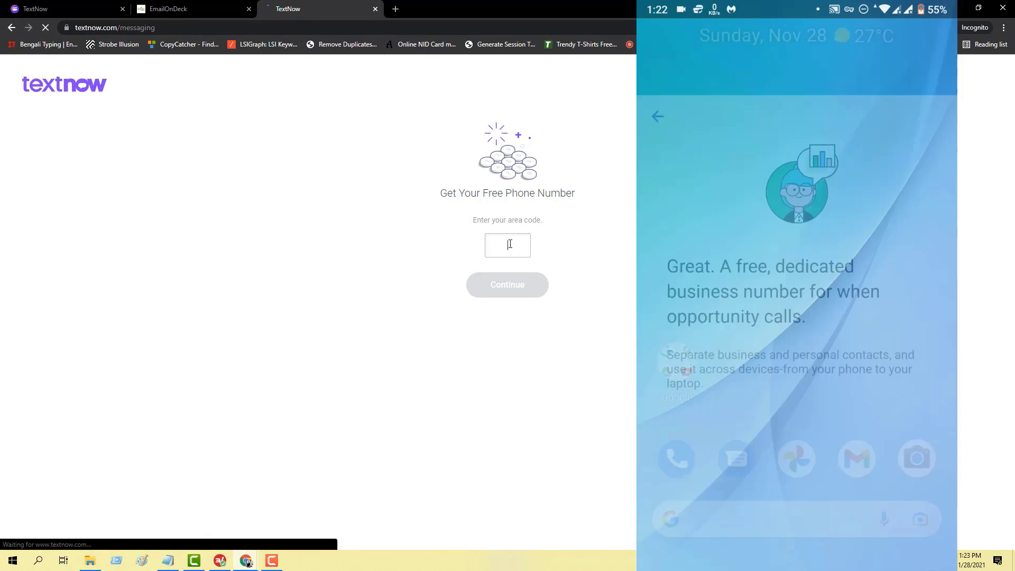
- Request a free phone number, trying area code 987 first and area code 213 after it
text(987)
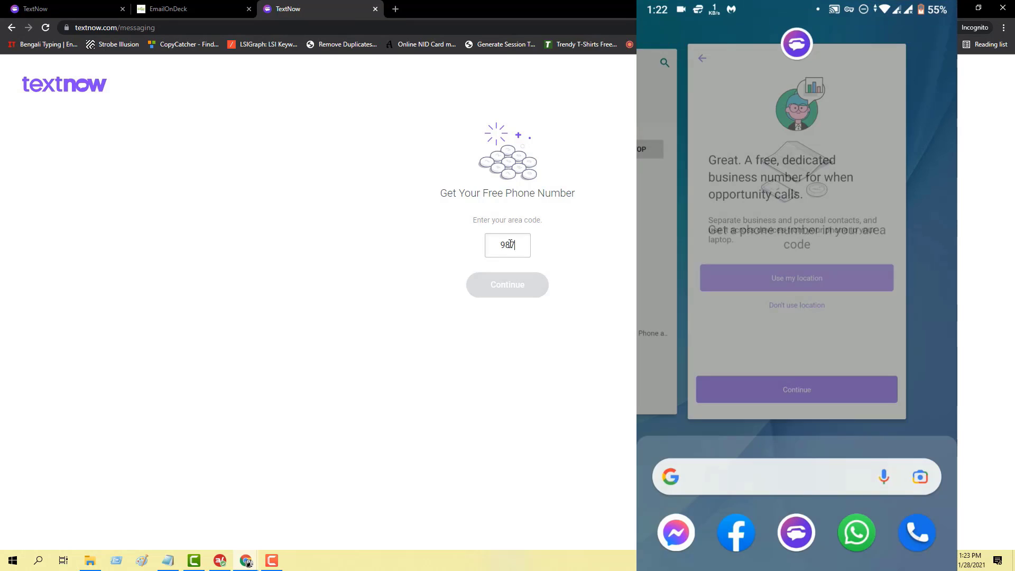
click(523, 289)
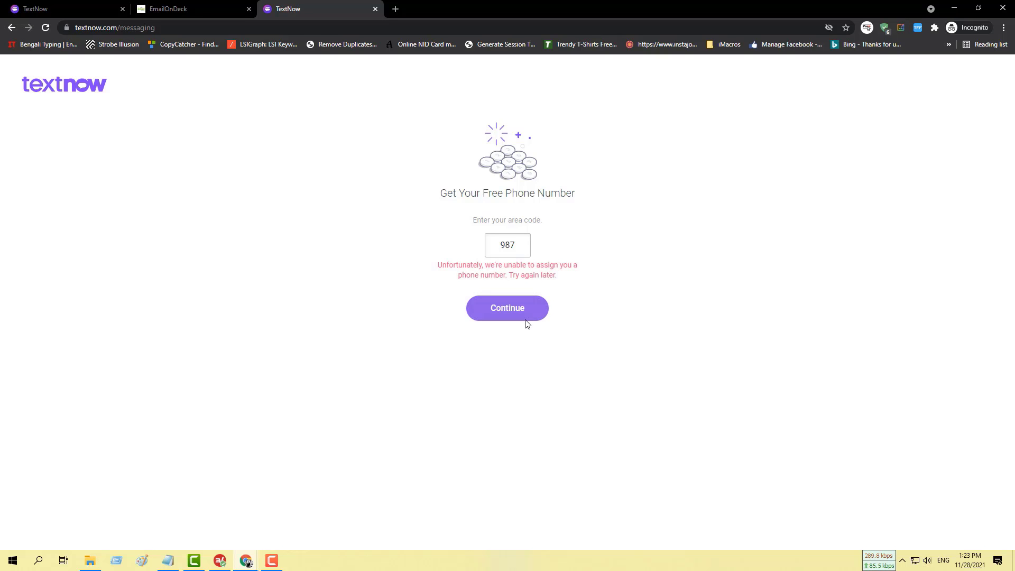
double_click(506, 244)
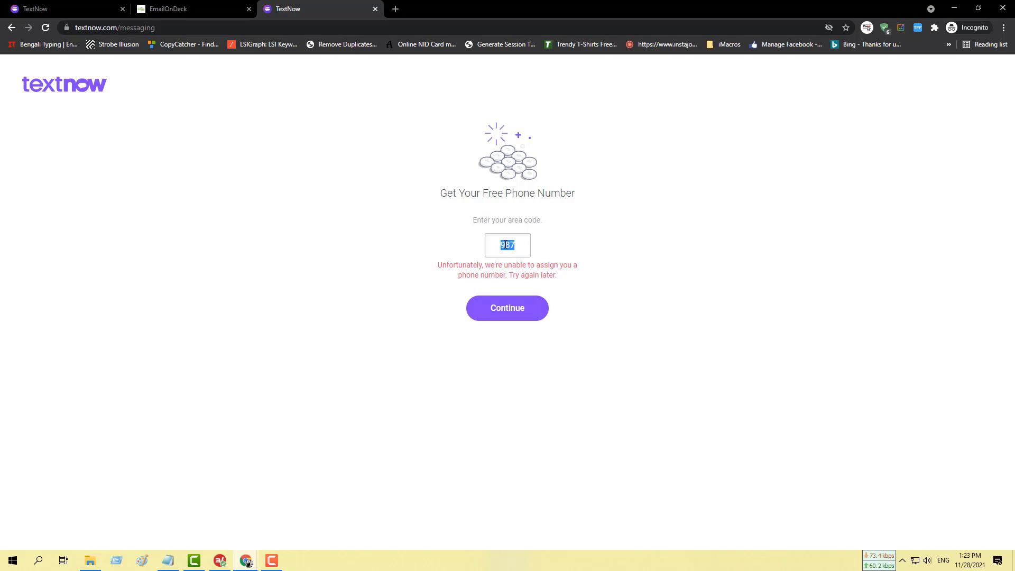
text(213)
click(506, 286)
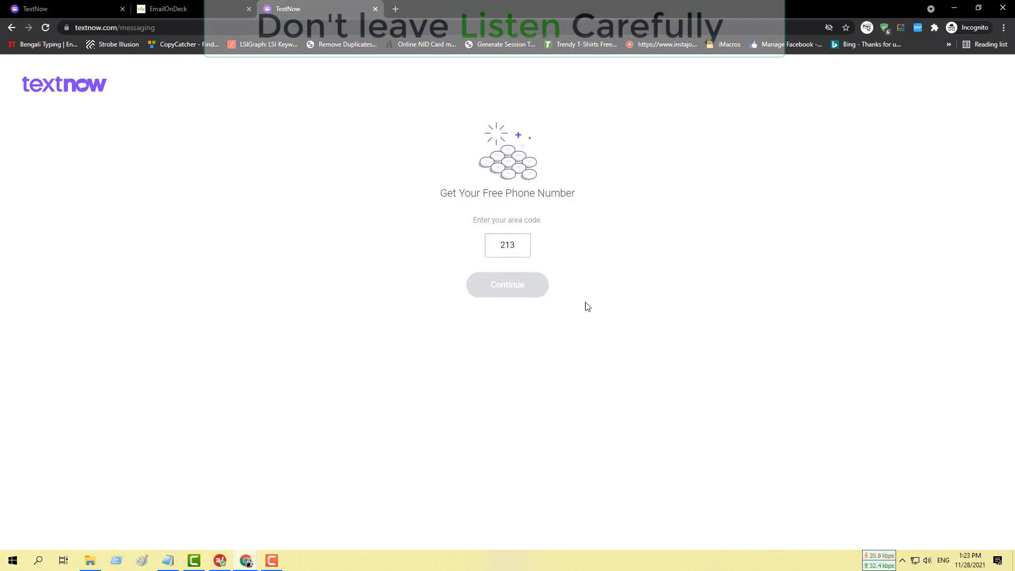
- Allow TextNow to use the microphone and decline desktop notifications
mouse_move(18, 95)
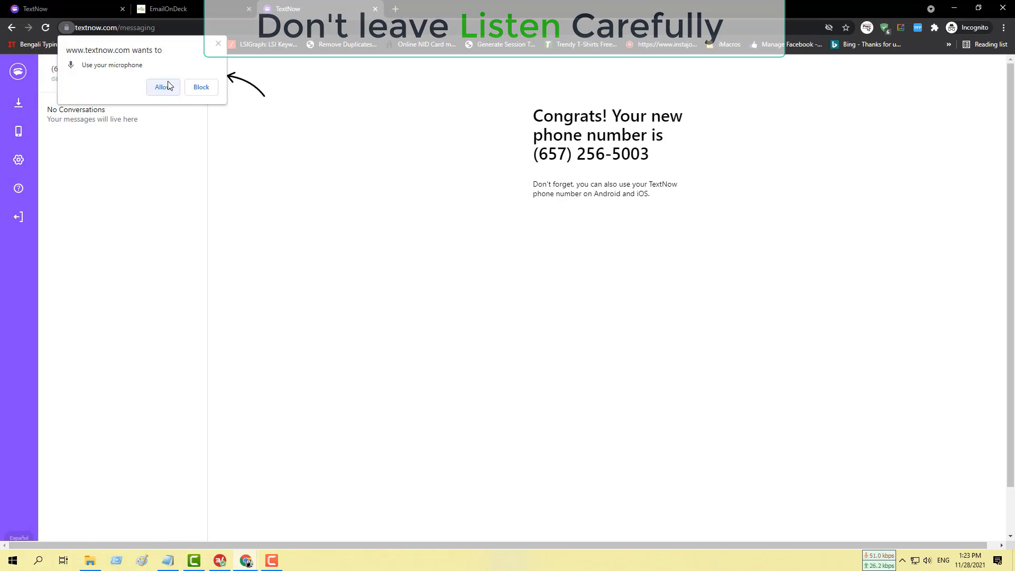
click(168, 86)
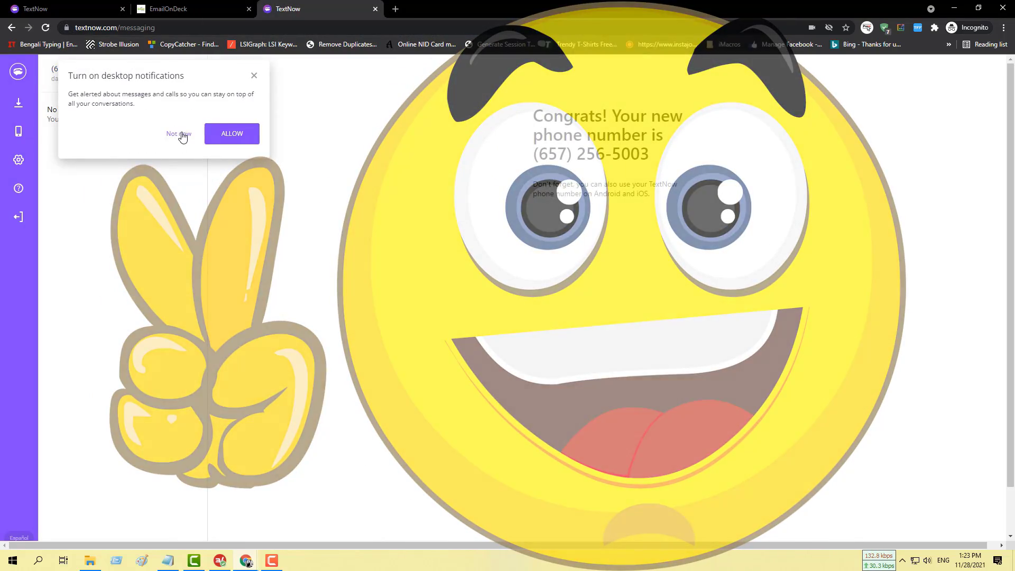
click(180, 134)
- Check the assigned phone number on the messaging page and return to the EmailOnDeck inbox
drag(102, 69, 59, 69)
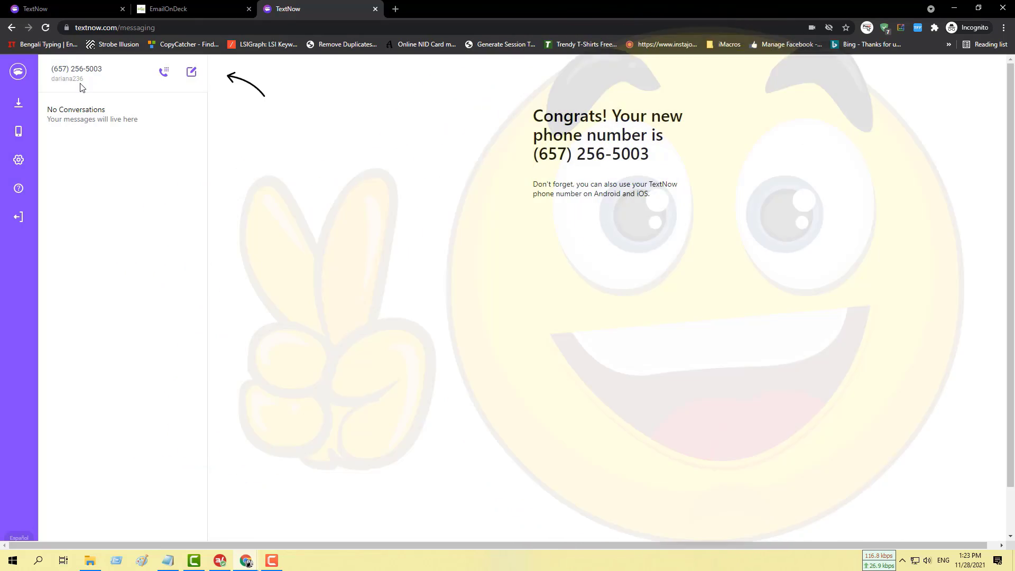
click(189, 4)
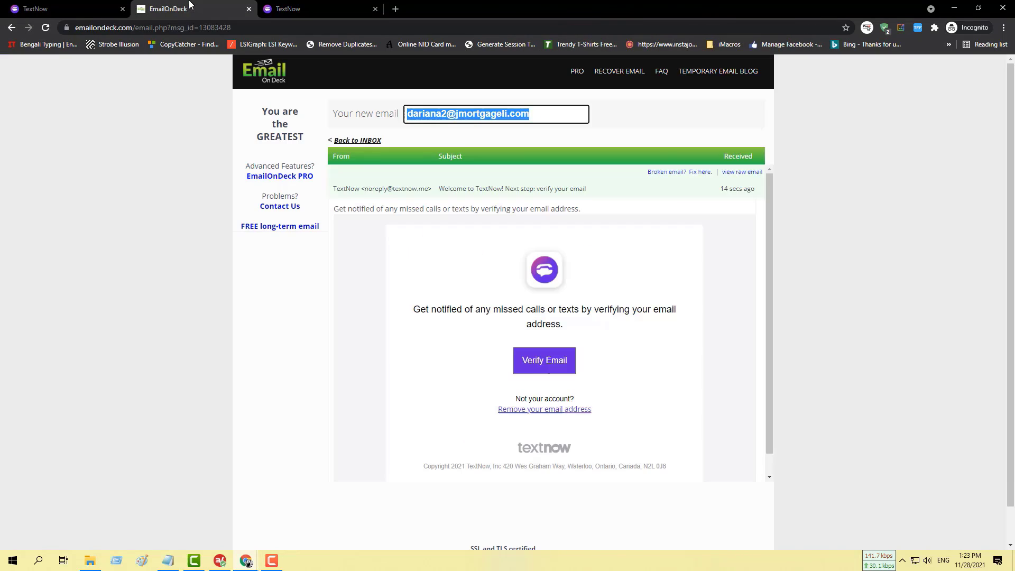
click(341, 143)
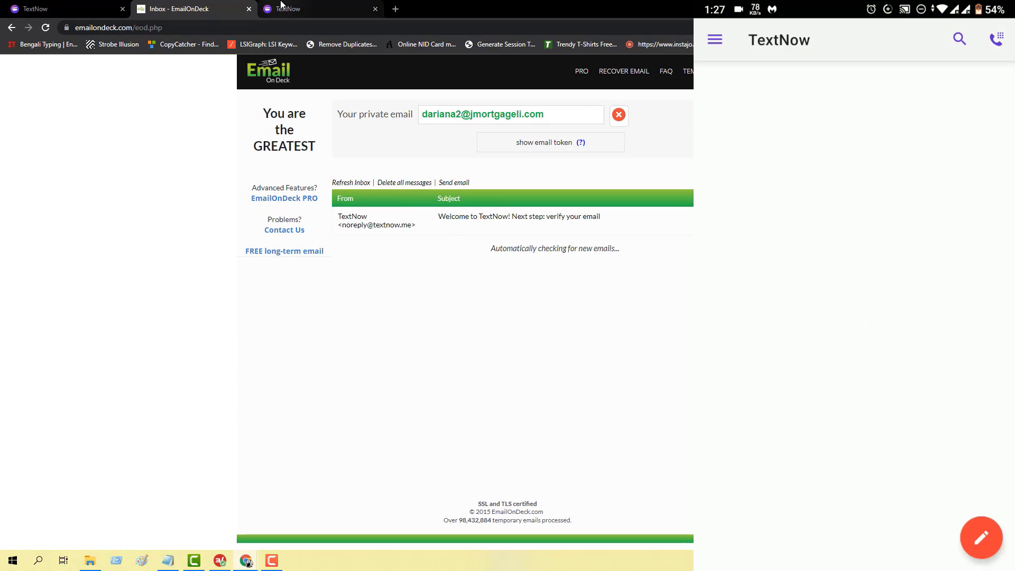
- Address a new TextNow message to the recipient's phone number pasted from the clipboard
click(281, 6)
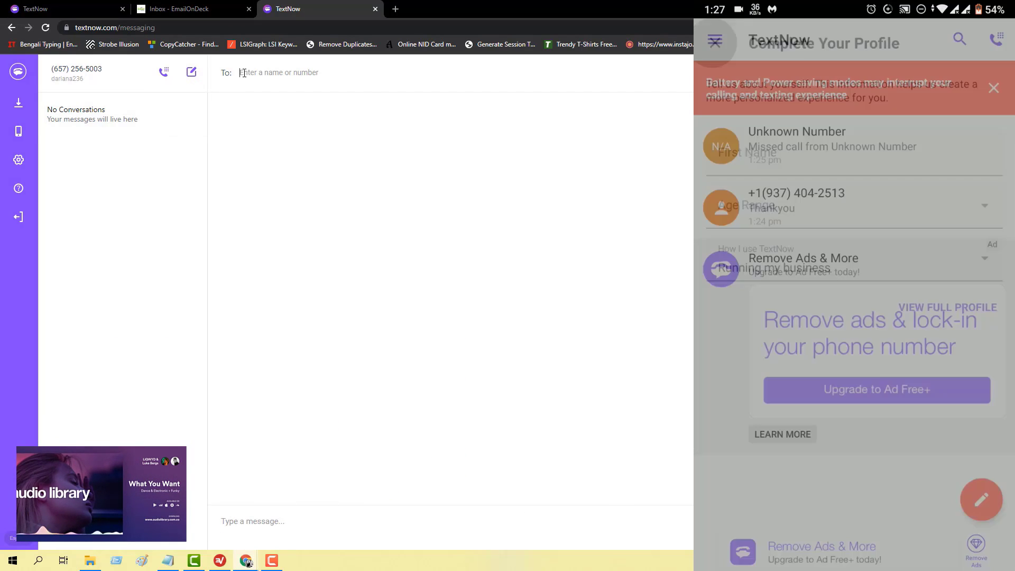
right_click(307, 70)
click(317, 153)
key(Return)
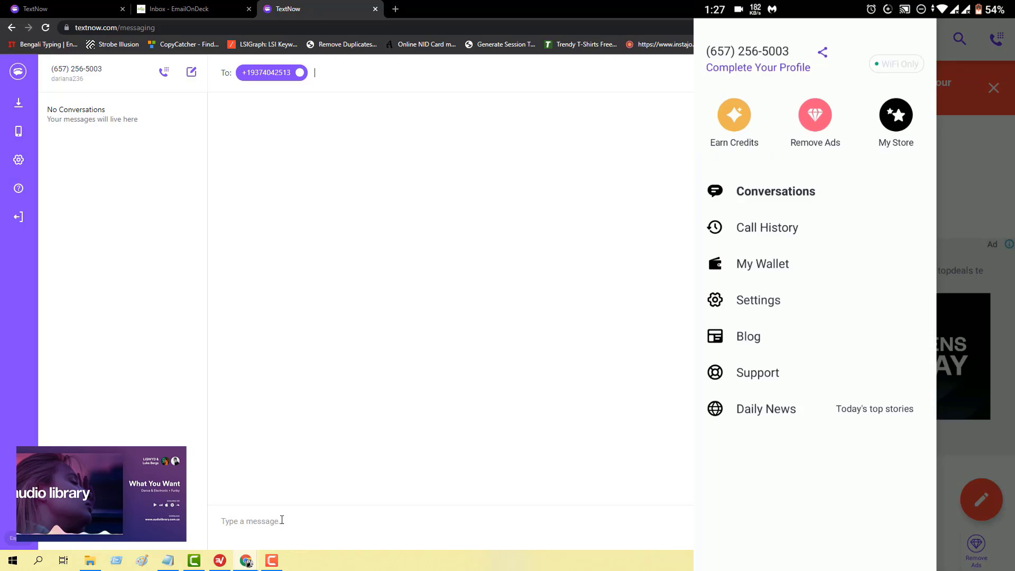
- Write the message text "Hello today is Nov 2021" for the recipient
click(281, 520)
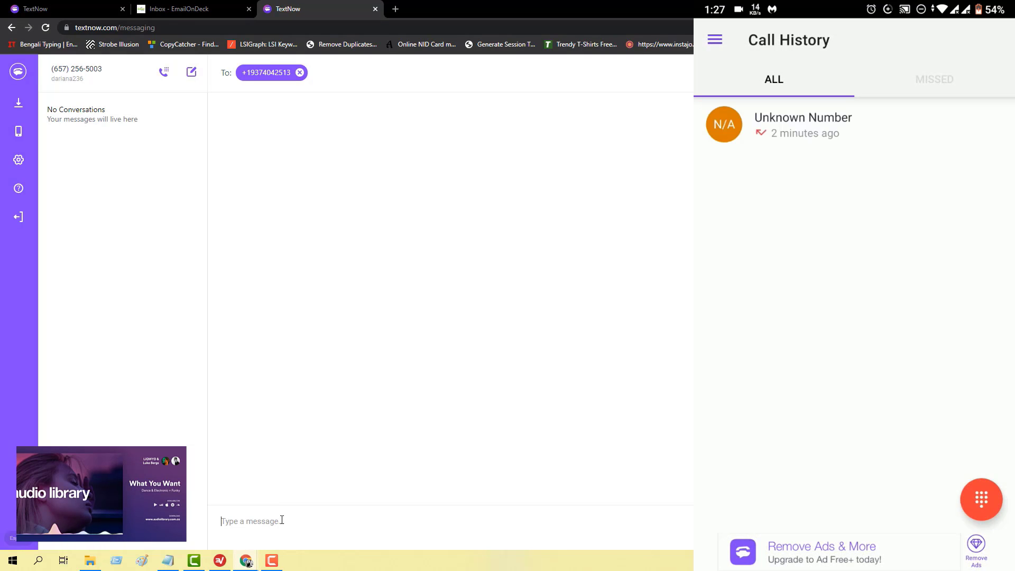
text(Hello)
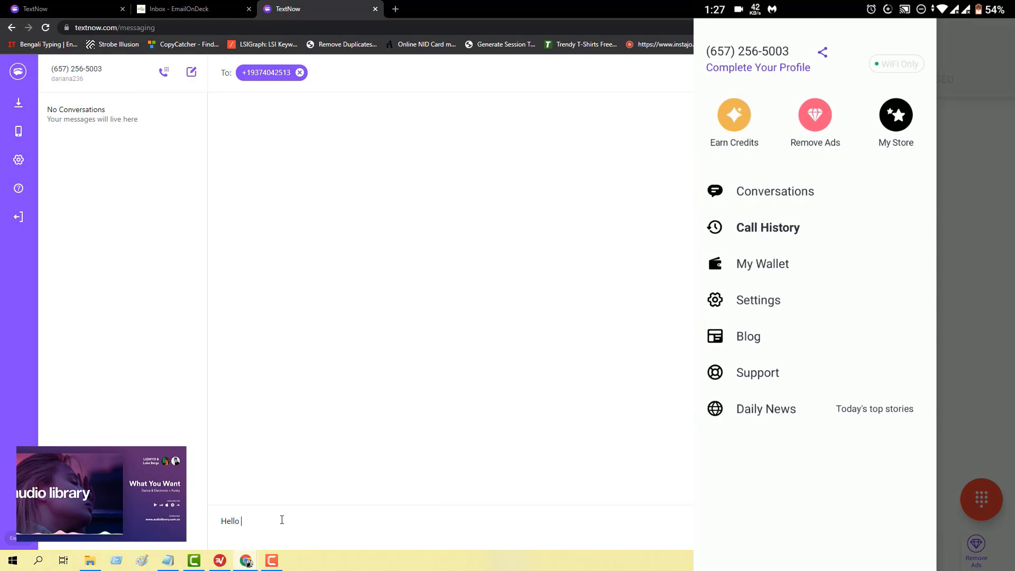
text( today i)
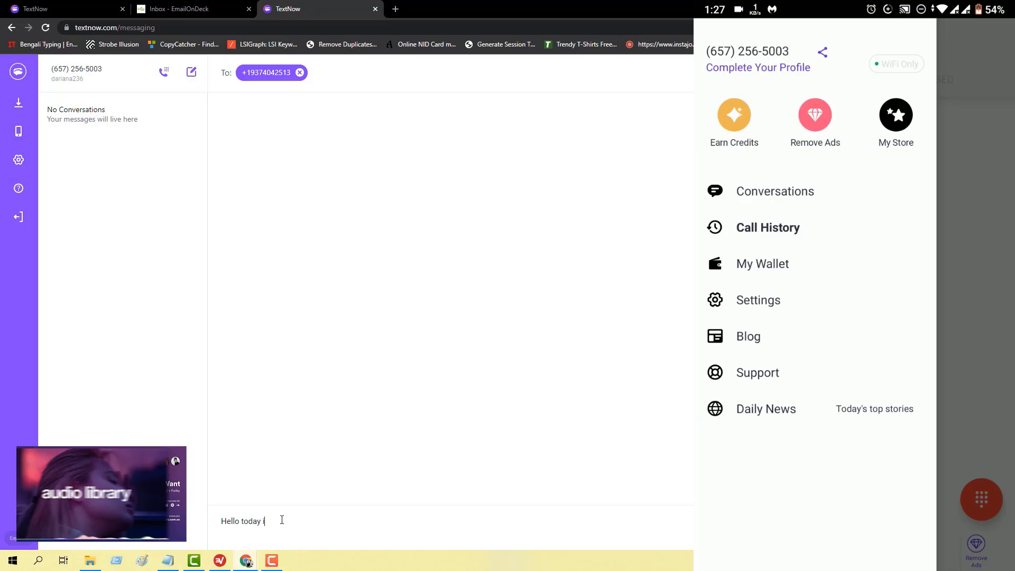
text(s No)
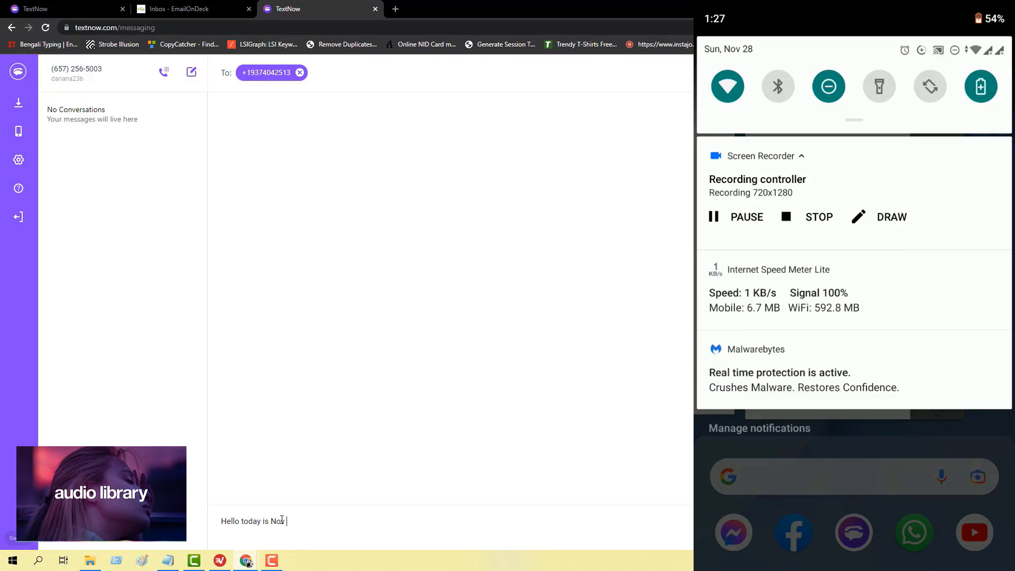
text(v 2021)
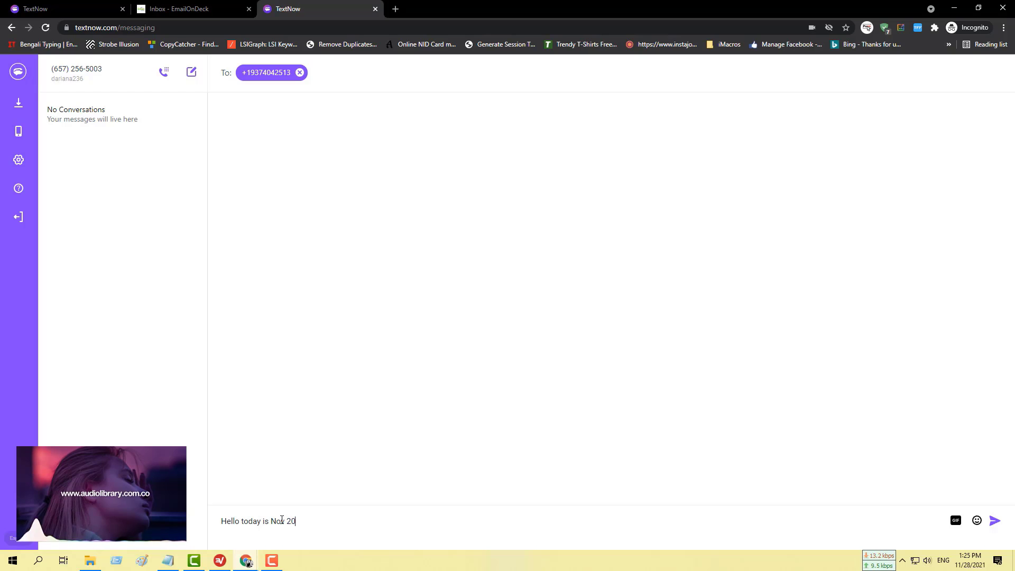